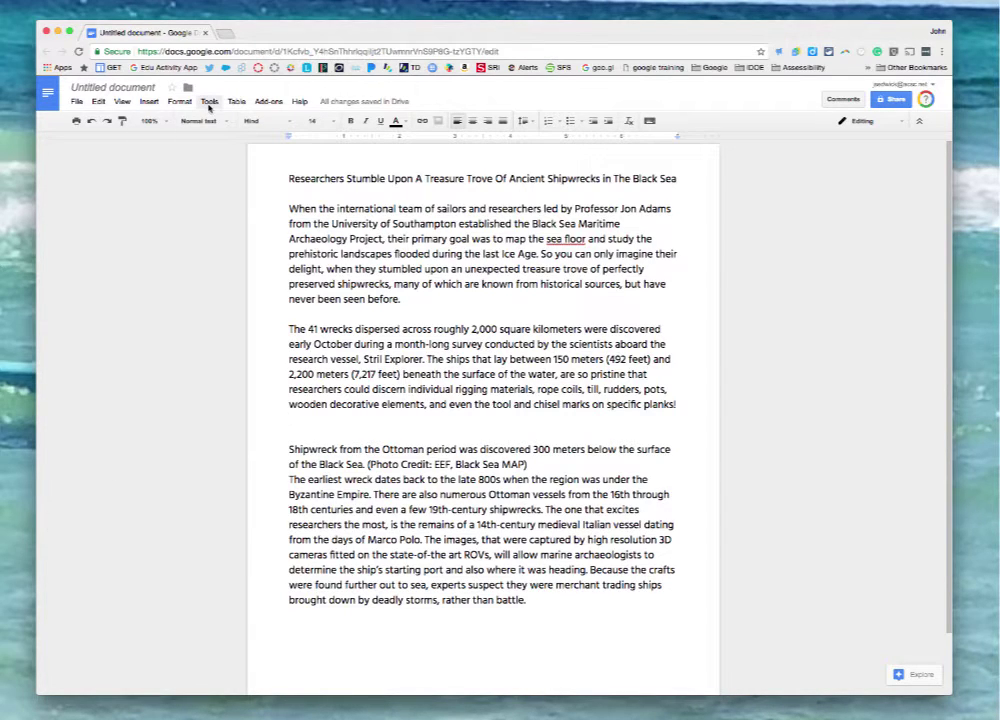
Open the Keep notepad from Tools and scroll through saved notes like the 'Books to read' list.
{"action": "left_click", "coordinate": [209, 103]}
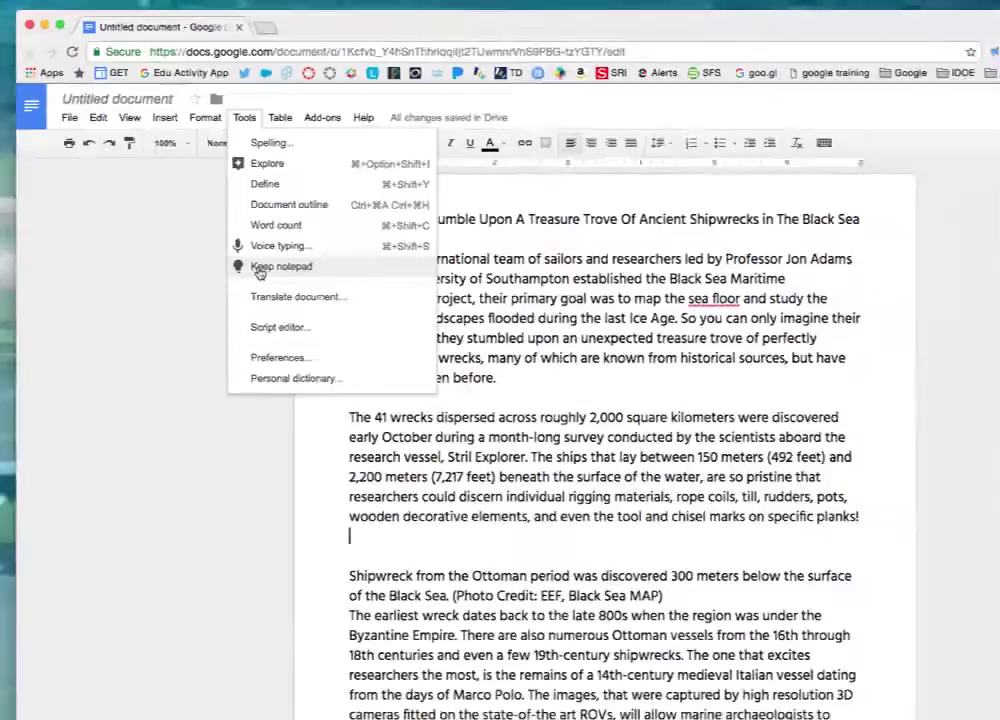
{"action": "left_click", "coordinate": [309, 340]}
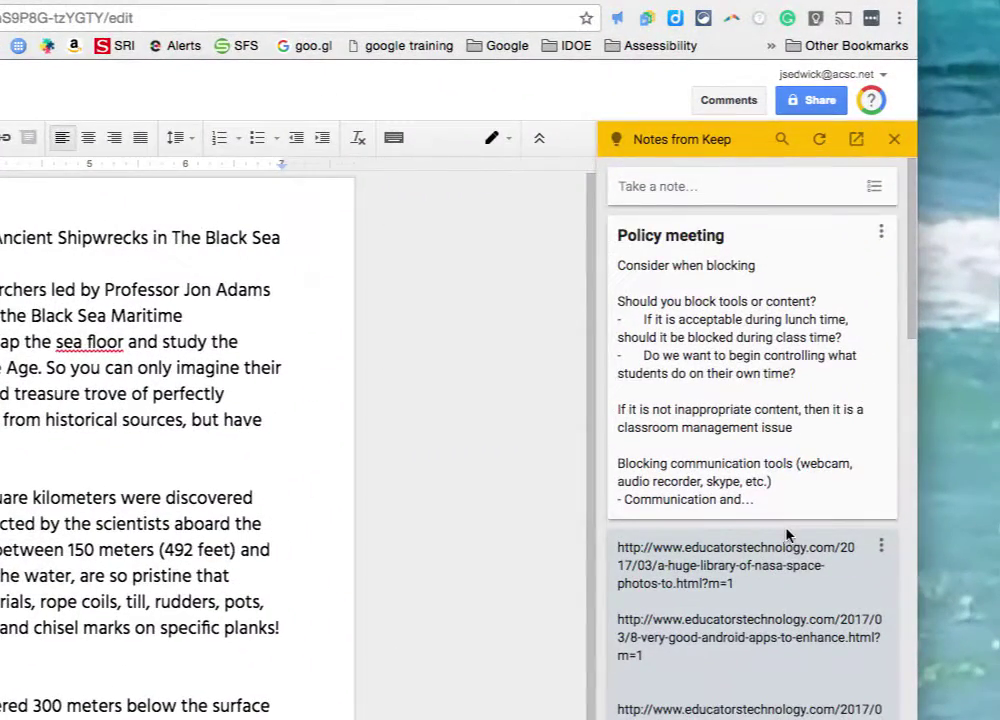
{"action": "scroll", "coordinate": [831, 444], "scroll_direction": "down", "scroll_amount": 3}
{"action": "scroll", "coordinate": [787, 537], "scroll_direction": "down", "scroll_amount": 5}
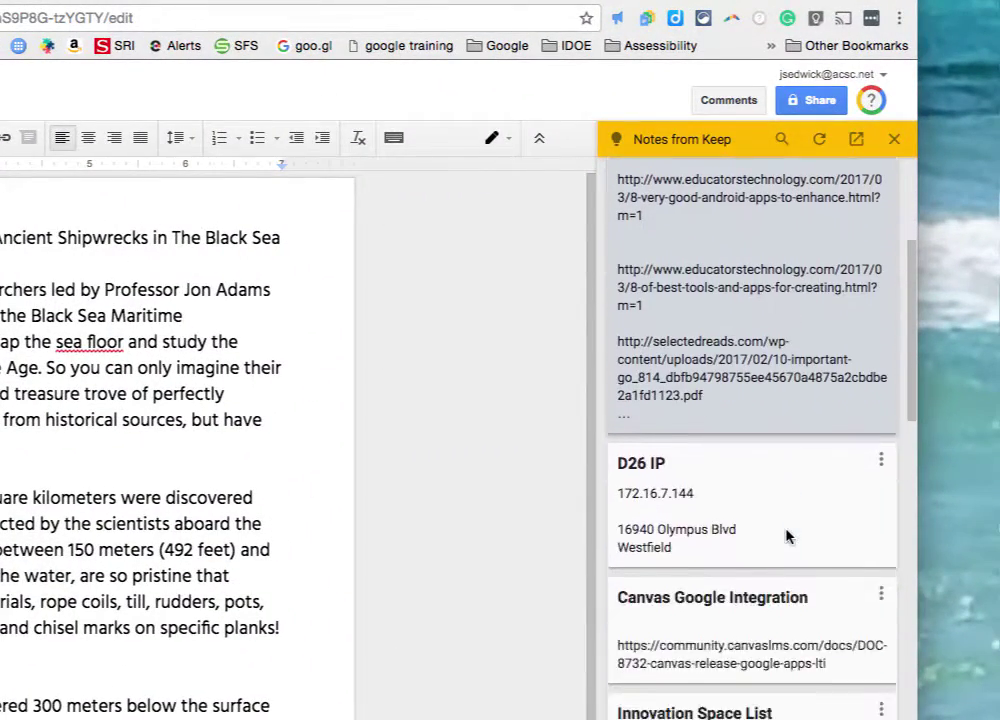
{"action": "scroll", "coordinate": [787, 537], "scroll_direction": "down", "scroll_amount": 10}
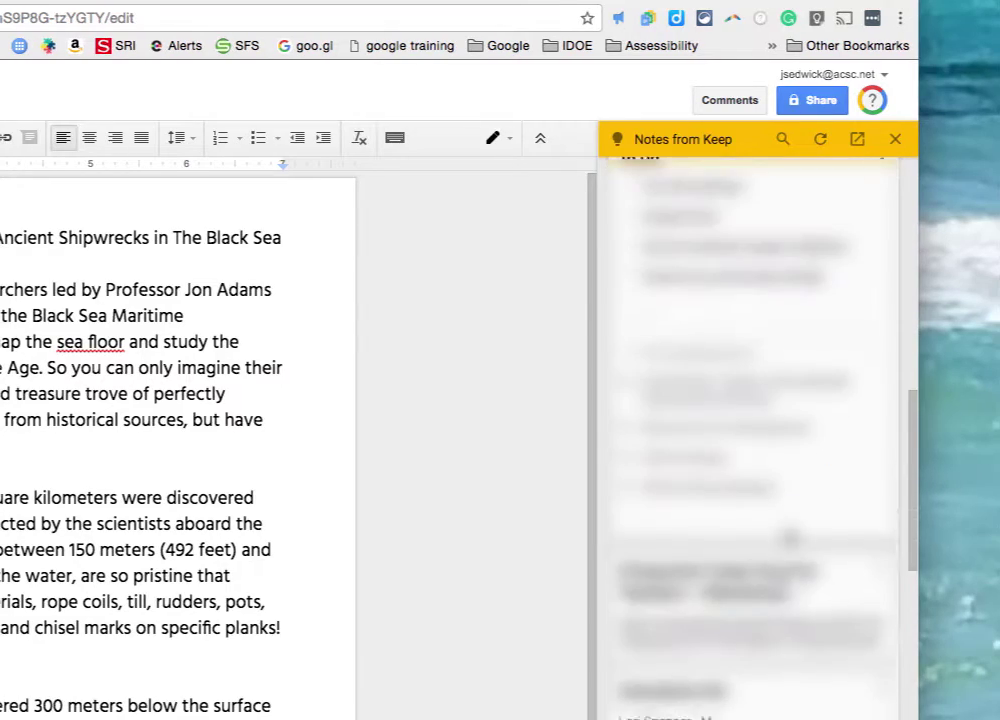
{"action": "scroll", "coordinate": [787, 537], "scroll_direction": "down", "scroll_amount": 10}
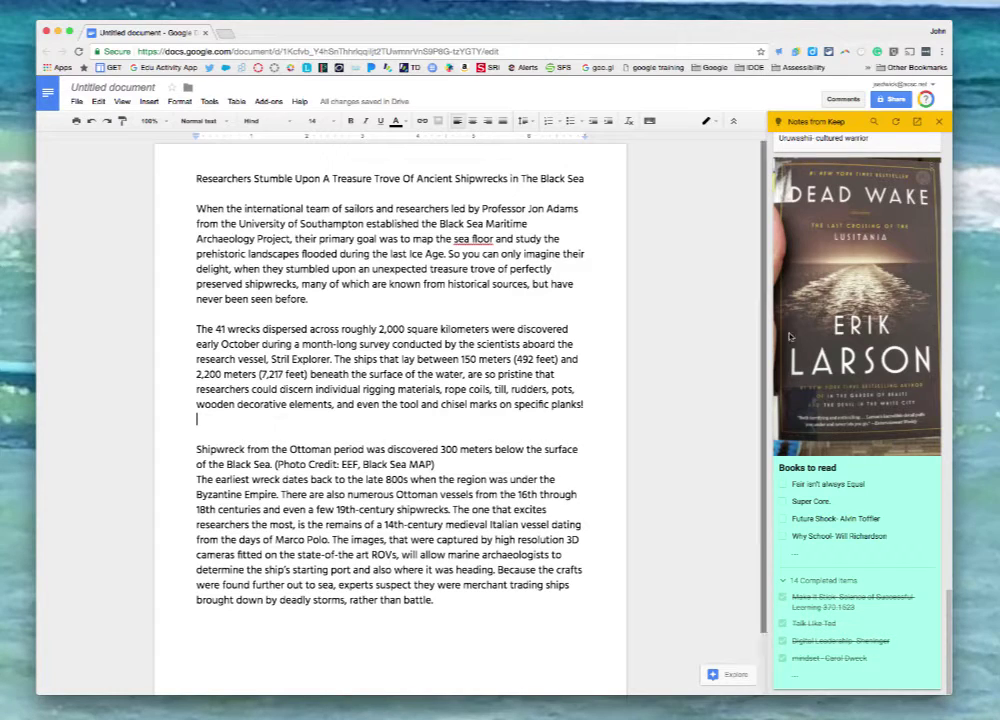
{"action": "scroll", "coordinate": [808, 330], "scroll_direction": "up", "scroll_amount": 5}
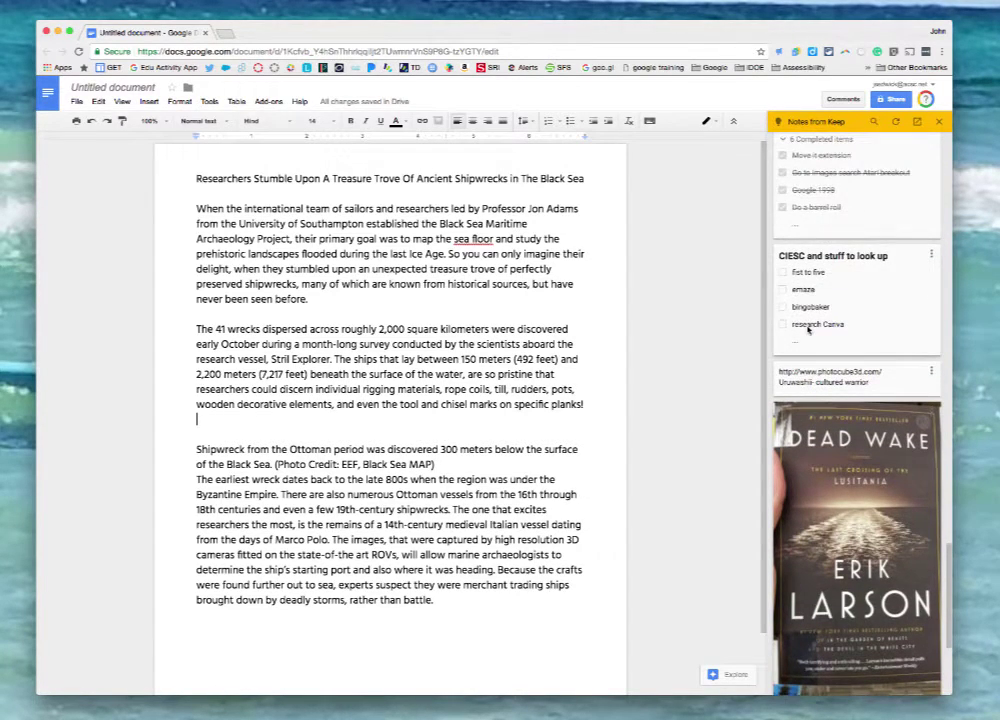
{"action": "scroll", "coordinate": [808, 330], "scroll_direction": "up", "scroll_amount": 10}
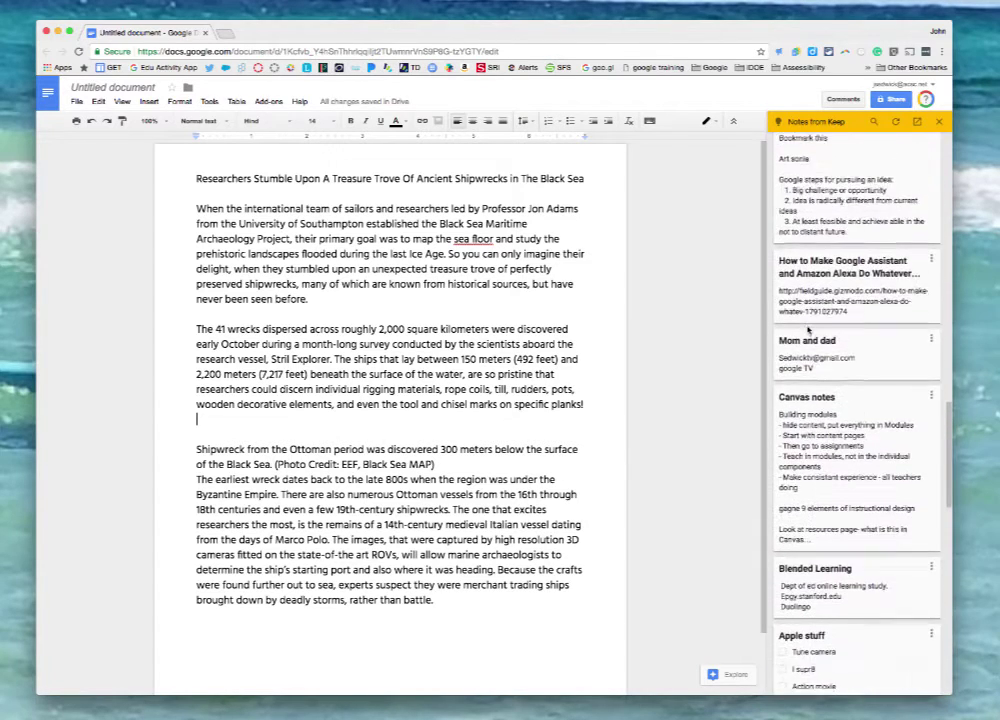
{"action": "scroll", "coordinate": [808, 330], "scroll_direction": "down", "scroll_amount": 10}
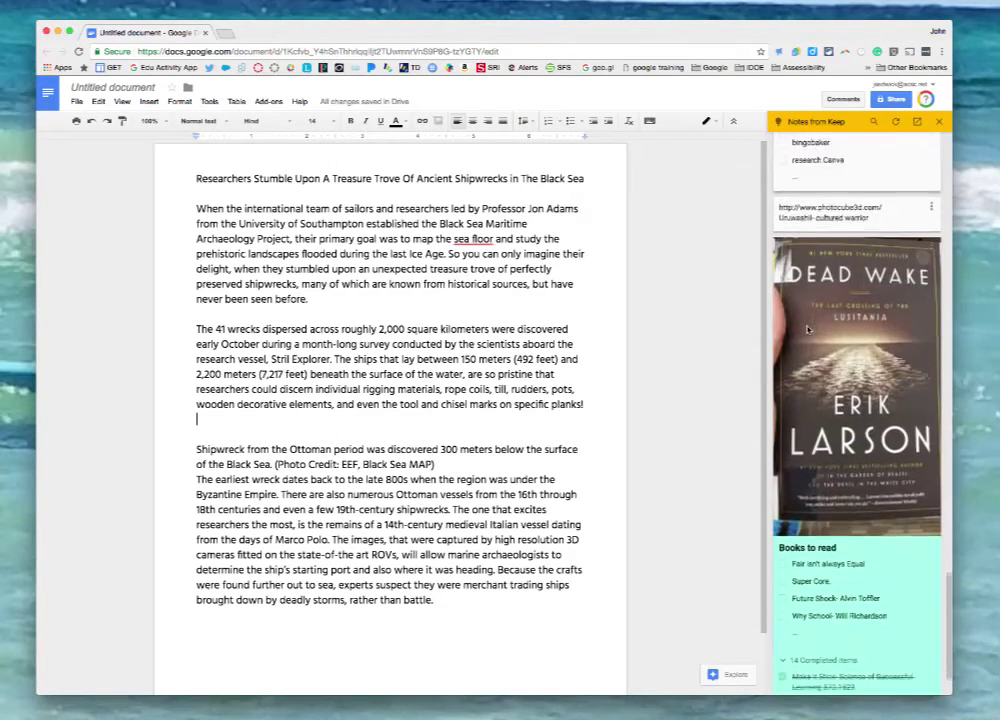
{"action": "scroll", "coordinate": [808, 330], "scroll_direction": "down", "scroll_amount": 2}
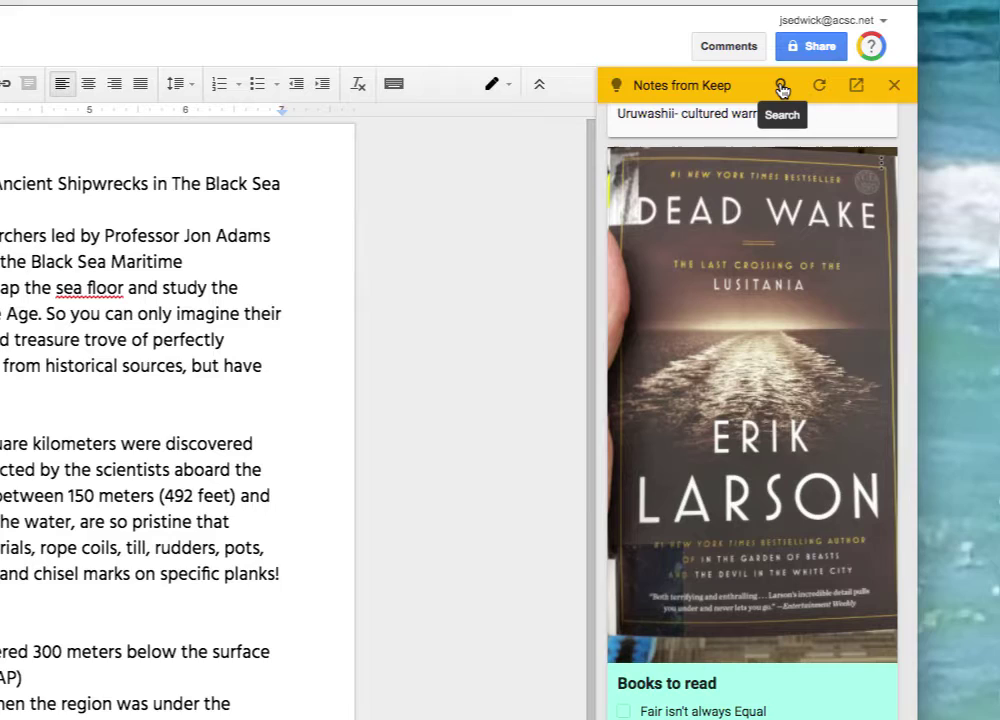
Search Keep for 'meeting notes' and add a blank line after the planks! paragraph.
{"action": "left_click", "coordinate": [781, 88]}
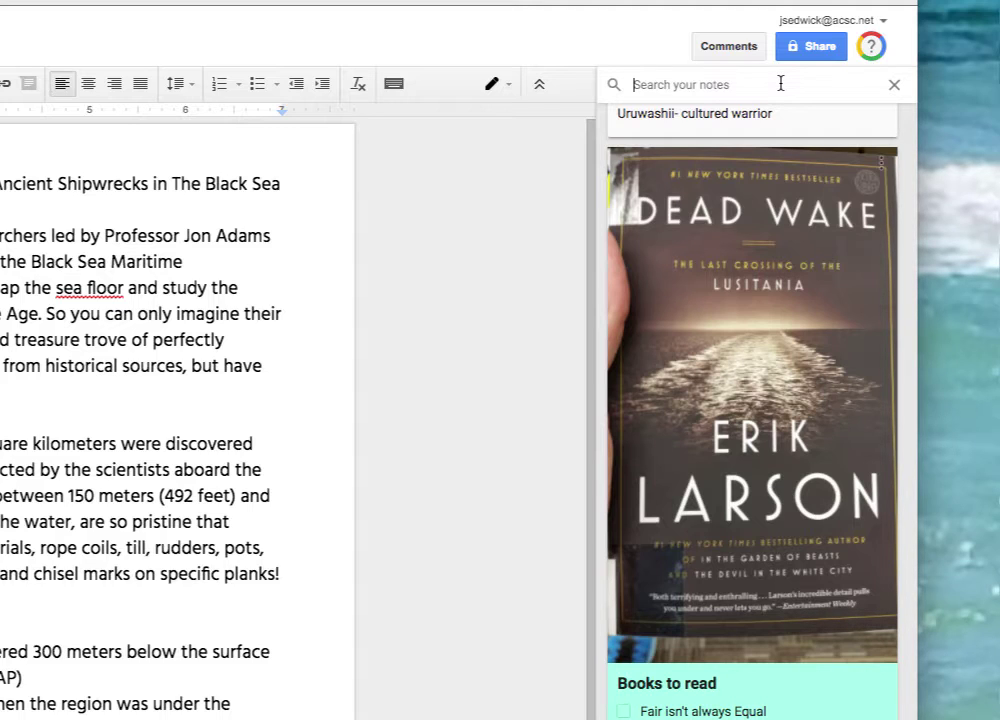
{"action": "type", "text": "meeting notes"}
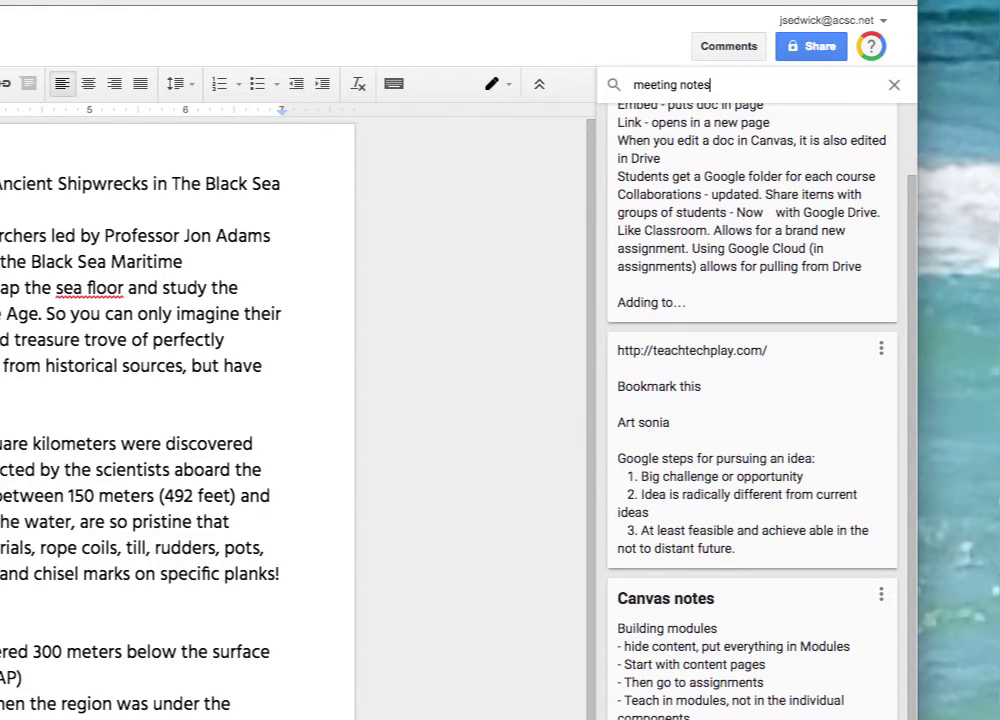
{"action": "scroll", "coordinate": [705, 256], "scroll_direction": "up", "scroll_amount": 1}
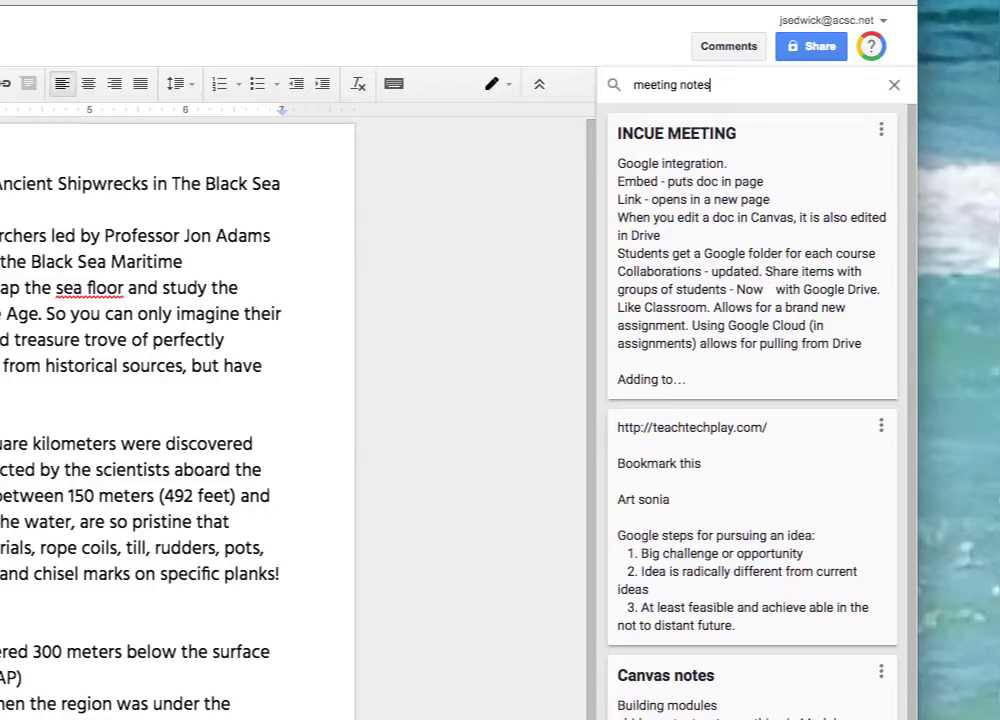
{"action": "scroll", "coordinate": [705, 545], "scroll_direction": "down", "scroll_amount": 2}
{"action": "scroll", "coordinate": [680, 715], "scroll_direction": "up", "scroll_amount": 2}
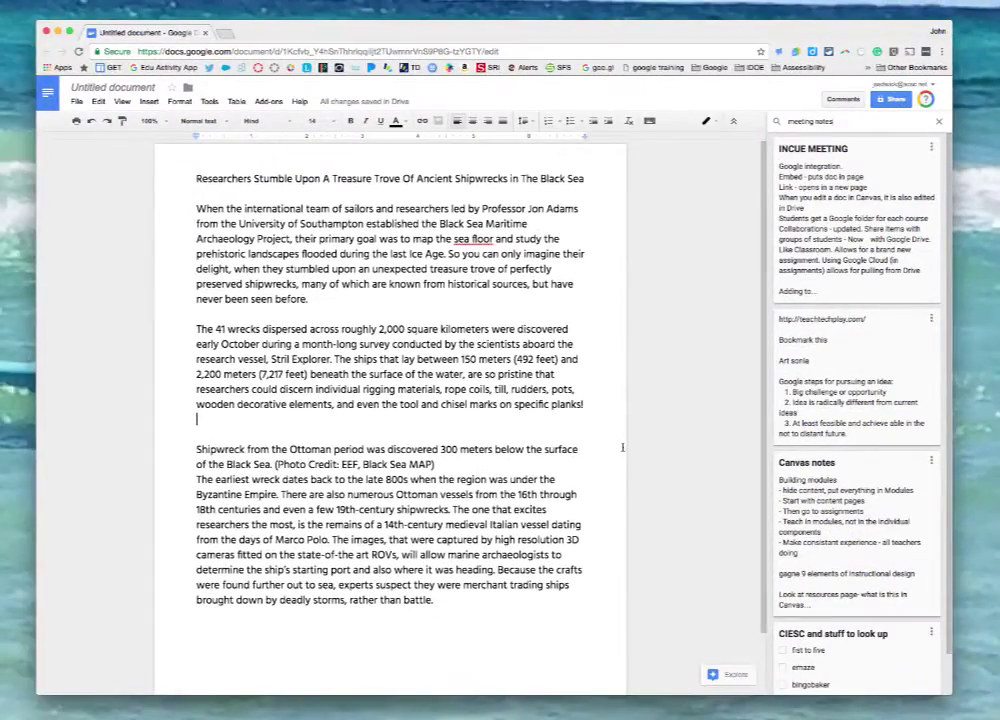
{"action": "key", "text": "Return"}
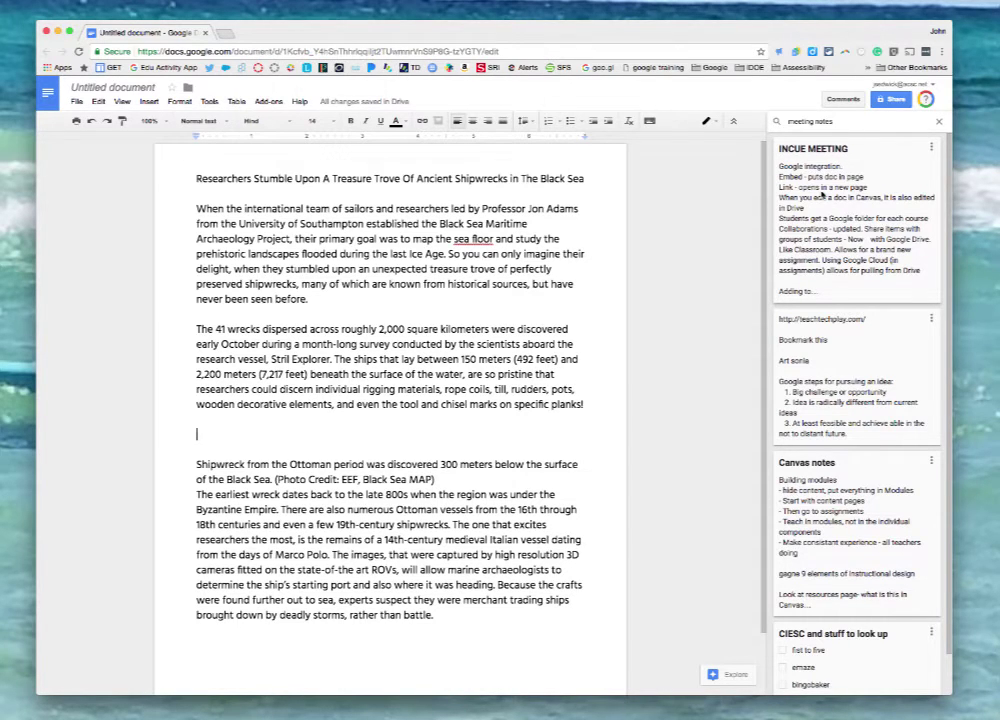
{"action": "left_click_drag", "start_coordinate": [822, 196], "coordinate": [200, 437]}
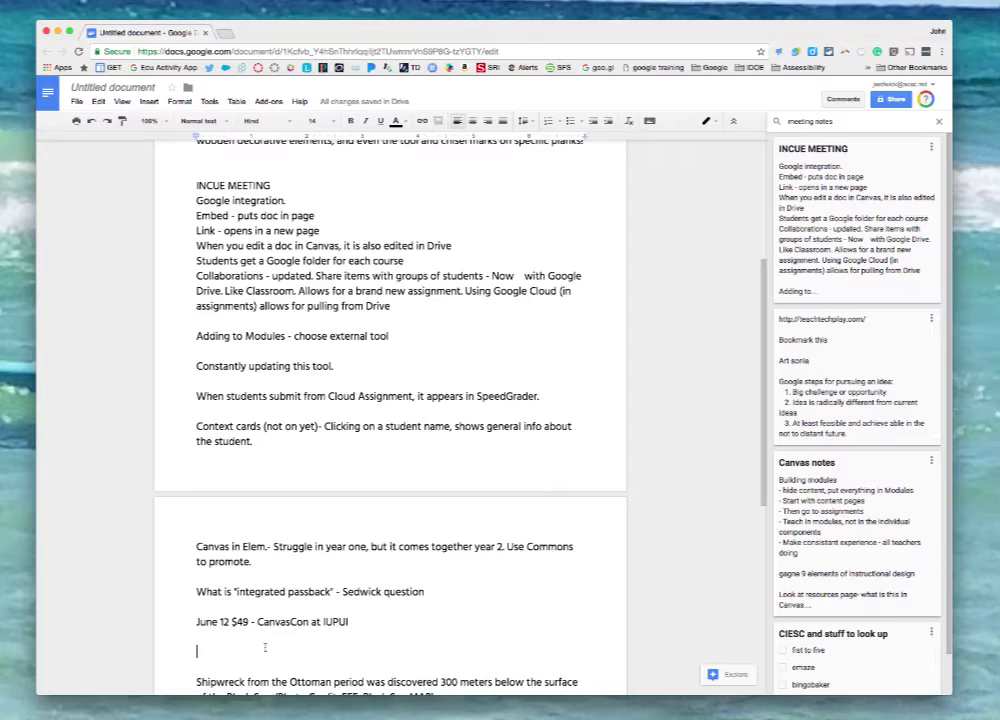
{"action": "scroll", "coordinate": [265, 648], "scroll_direction": "down", "scroll_amount": 3}
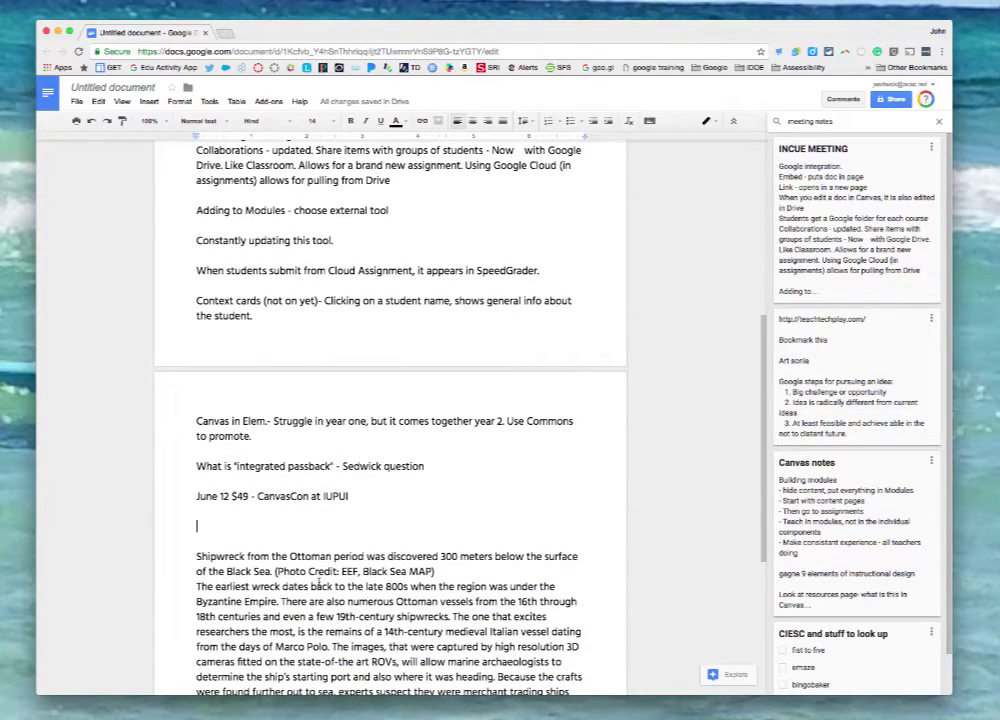
{"action": "scroll", "coordinate": [320, 424], "scroll_direction": "up", "scroll_amount": 5}
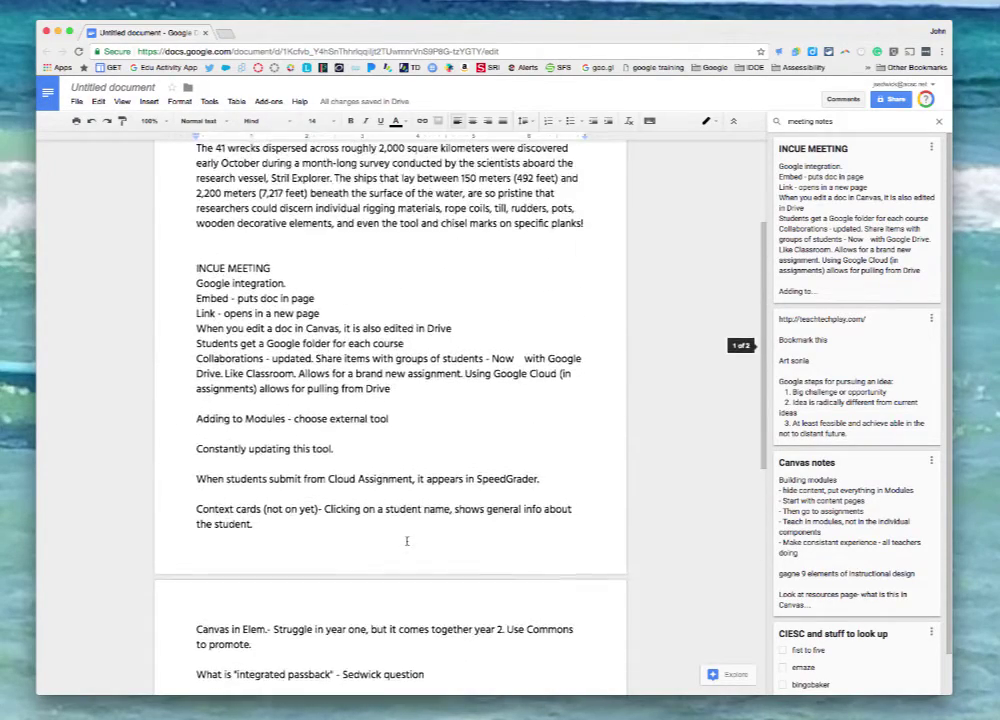
{"action": "scroll", "coordinate": [407, 541], "scroll_direction": "down", "scroll_amount": 2}
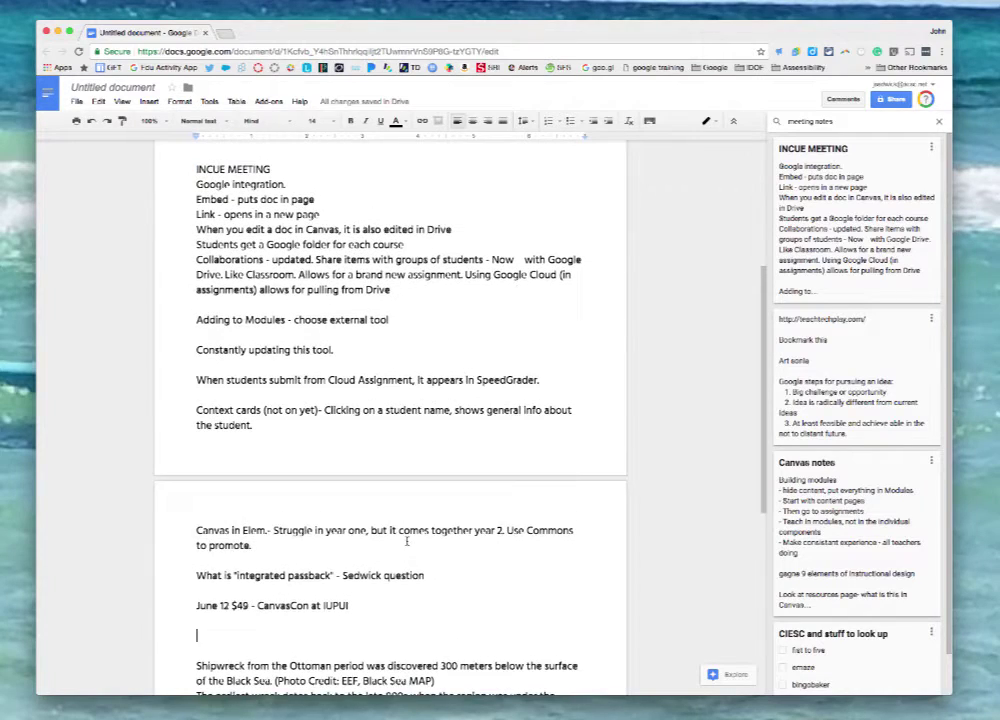
{"action": "scroll", "coordinate": [407, 541], "scroll_direction": "up", "scroll_amount": 1}
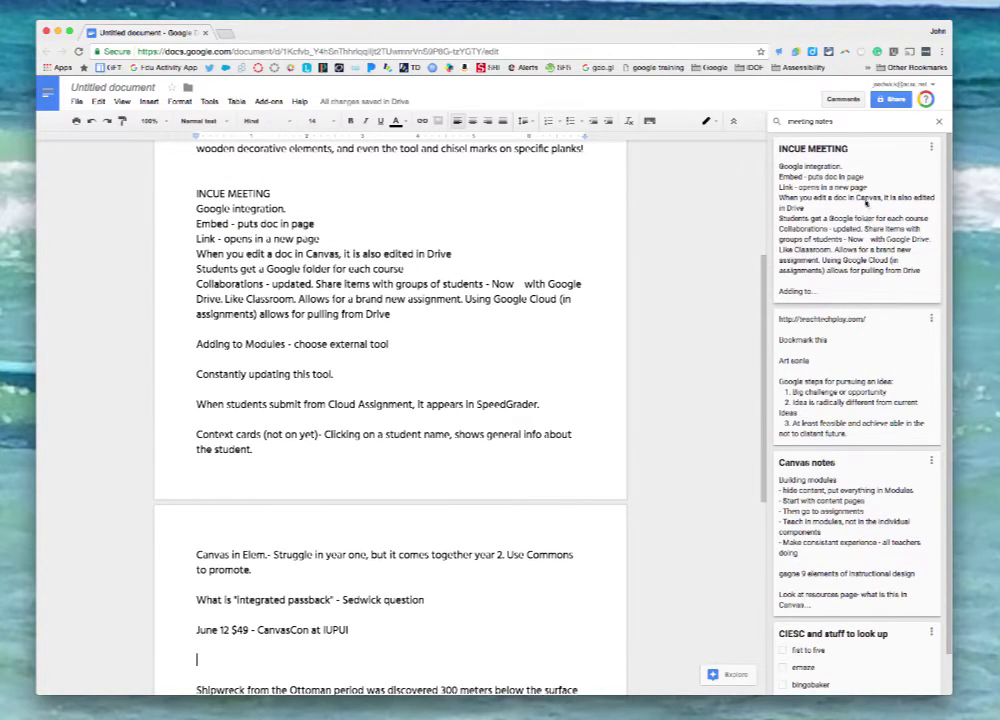
{"action": "left_click", "coordinate": [91, 121]}
{"action": "left_click", "coordinate": [91, 121]}
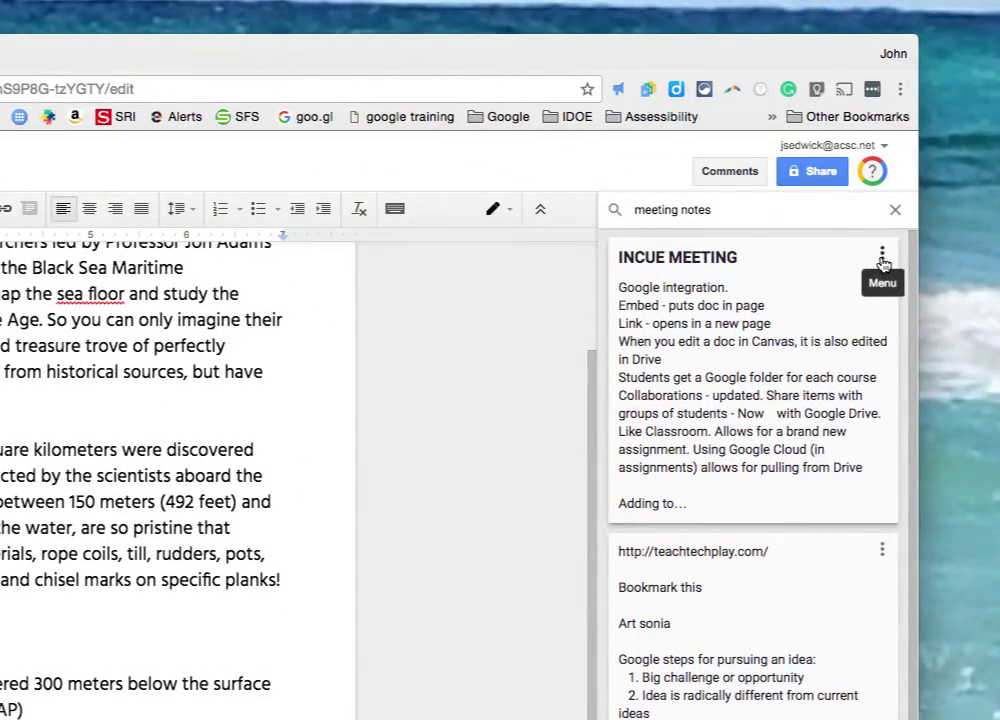
{"action": "left_click", "coordinate": [882, 258]}
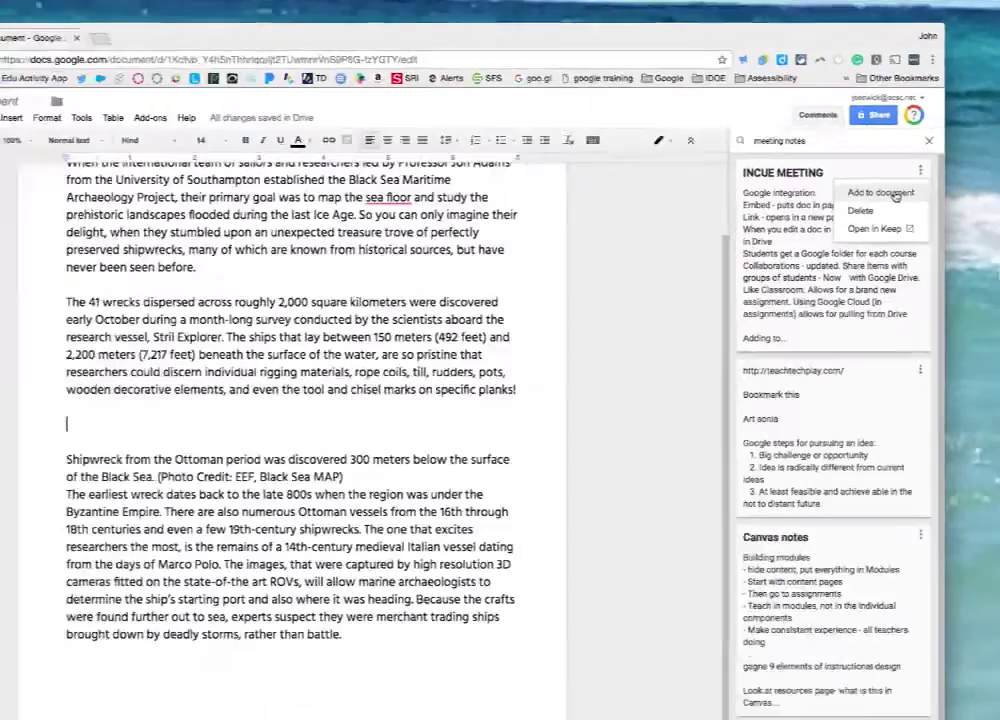
{"action": "left_click", "coordinate": [845, 290]}
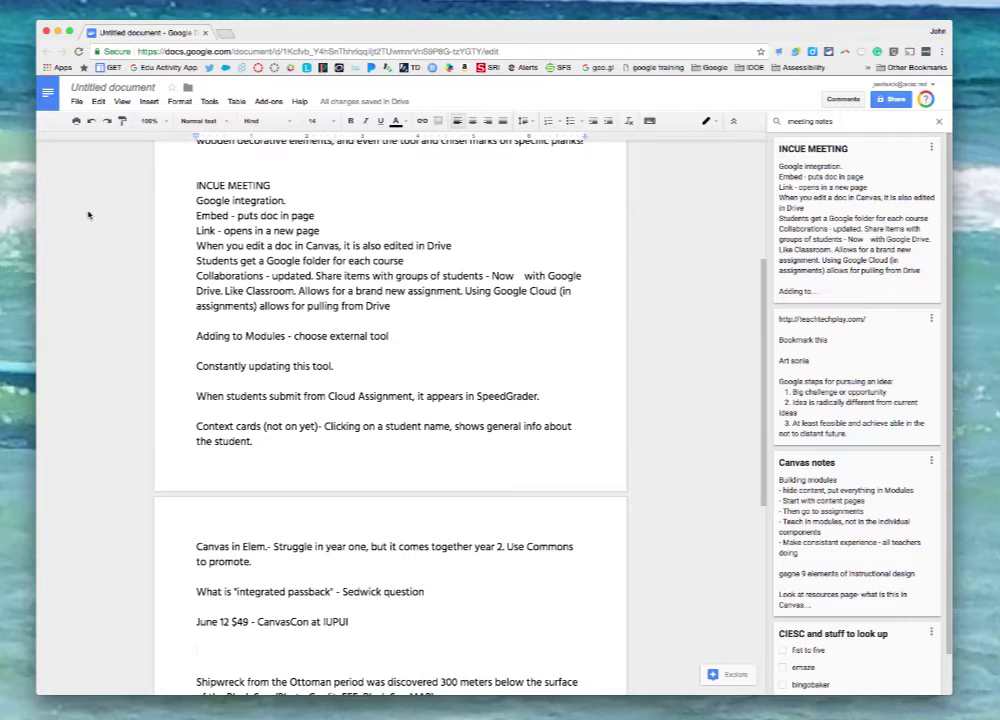
{"action": "left_click", "coordinate": [90, 121]}
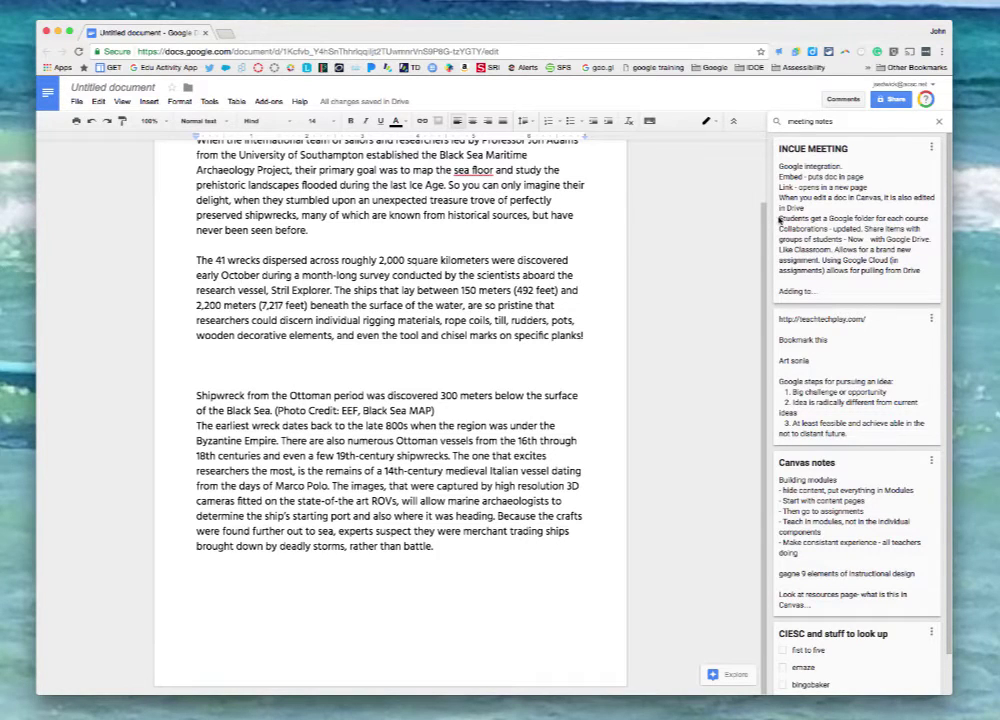
{"action": "left_click", "coordinate": [780, 219]}
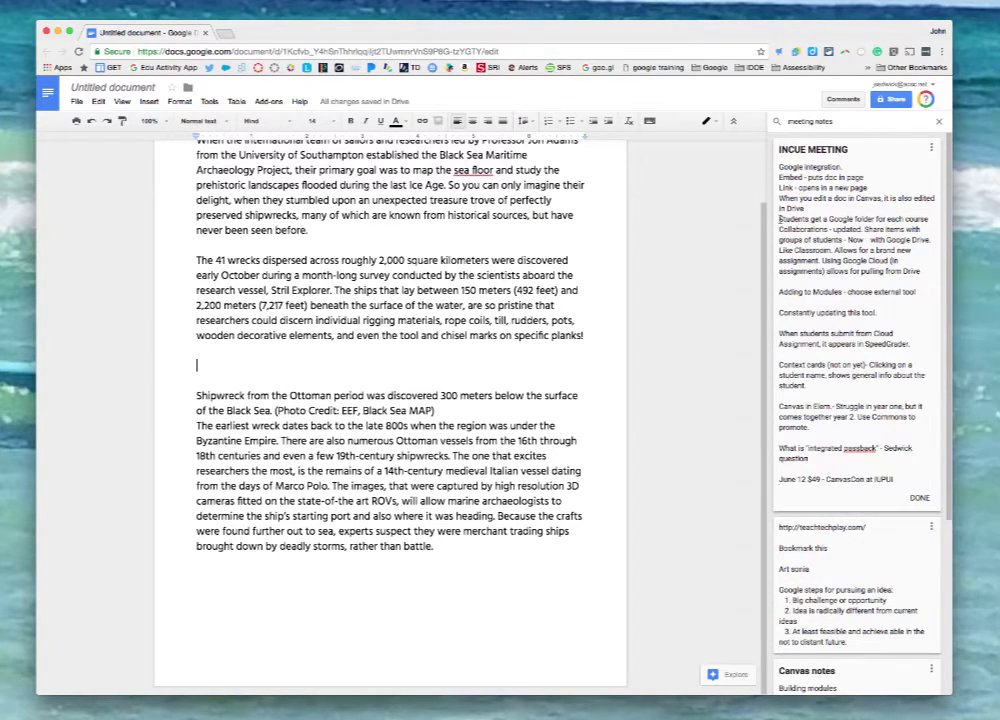
{"action": "left_click_drag", "start_coordinate": [780, 219], "coordinate": [935, 241]}
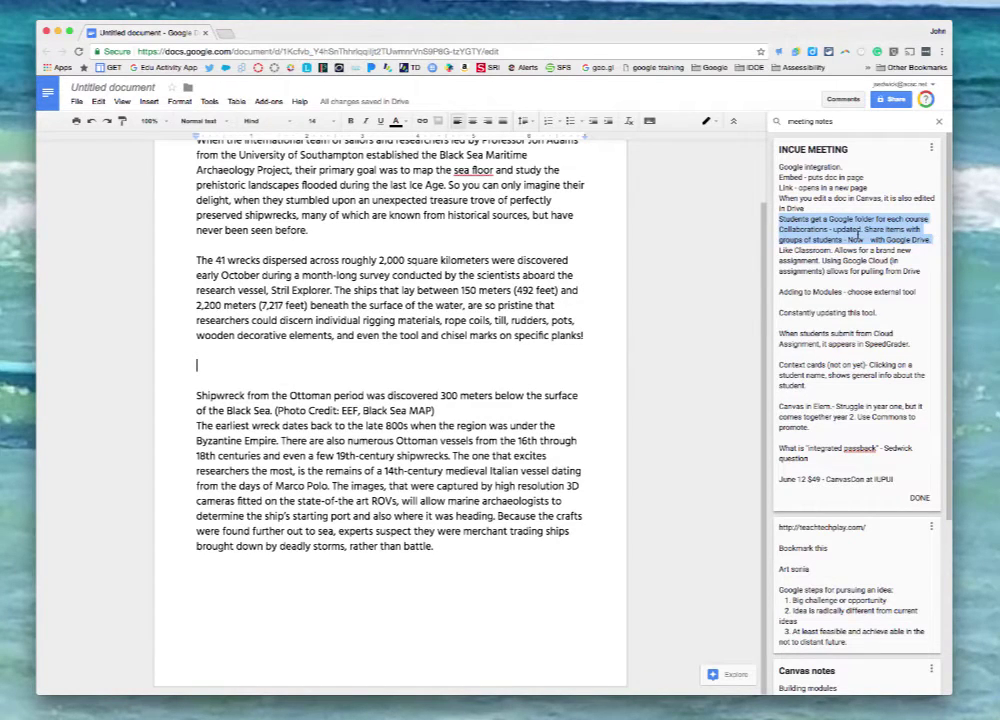
{"action": "right_click", "coordinate": [933, 241]}
{"action": "left_click", "coordinate": [877, 298]}
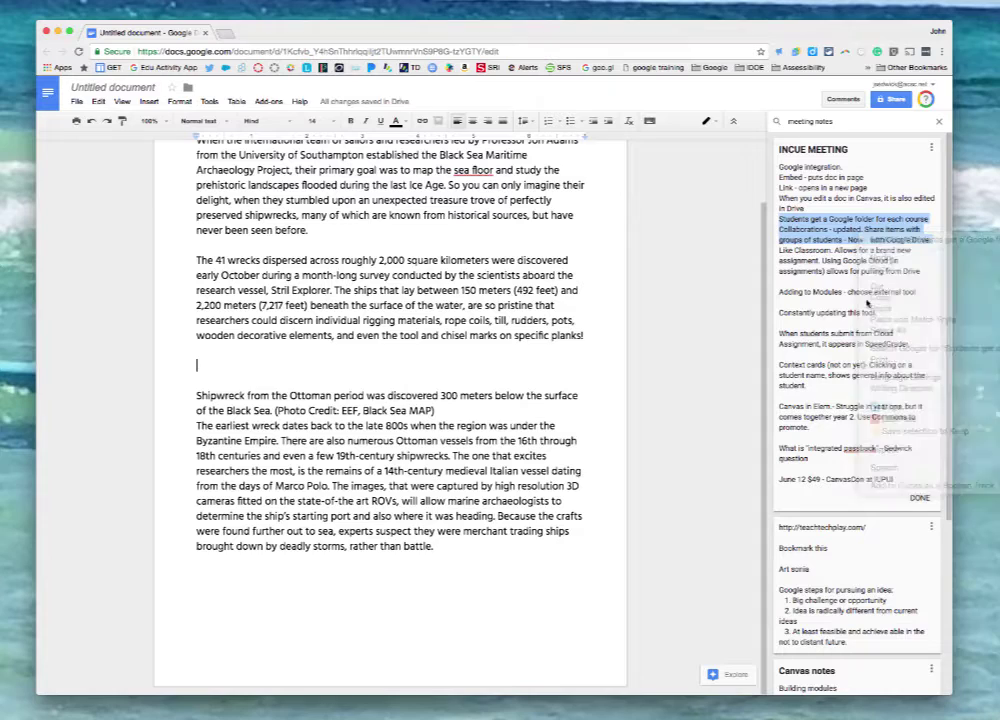
{"action": "left_click", "coordinate": [201, 364]}
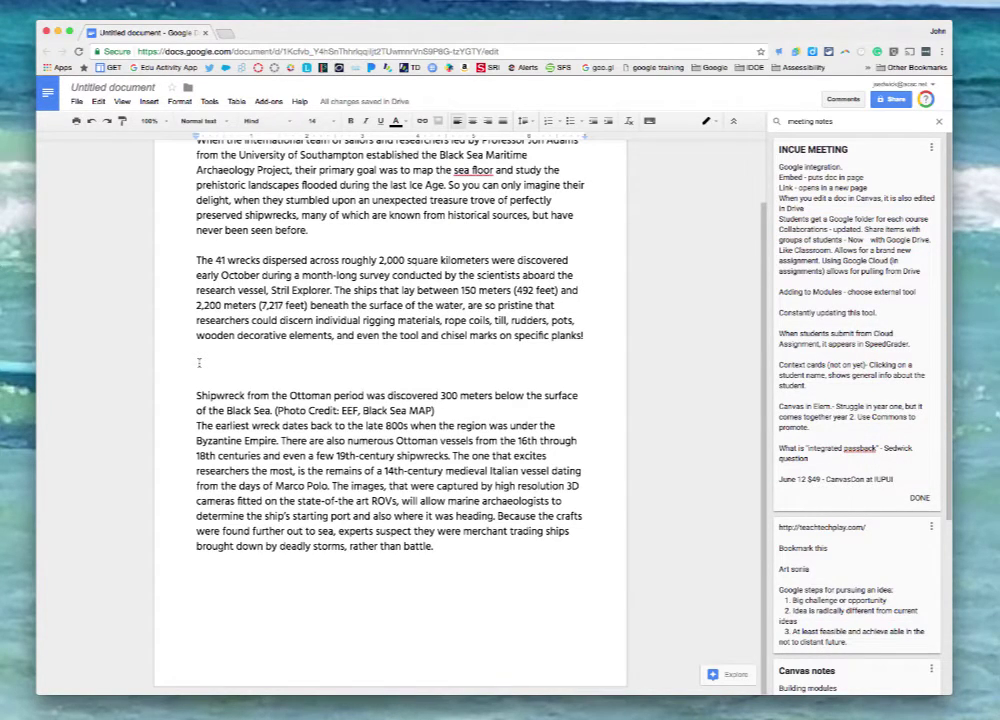
{"action": "key", "text": "super+v"}
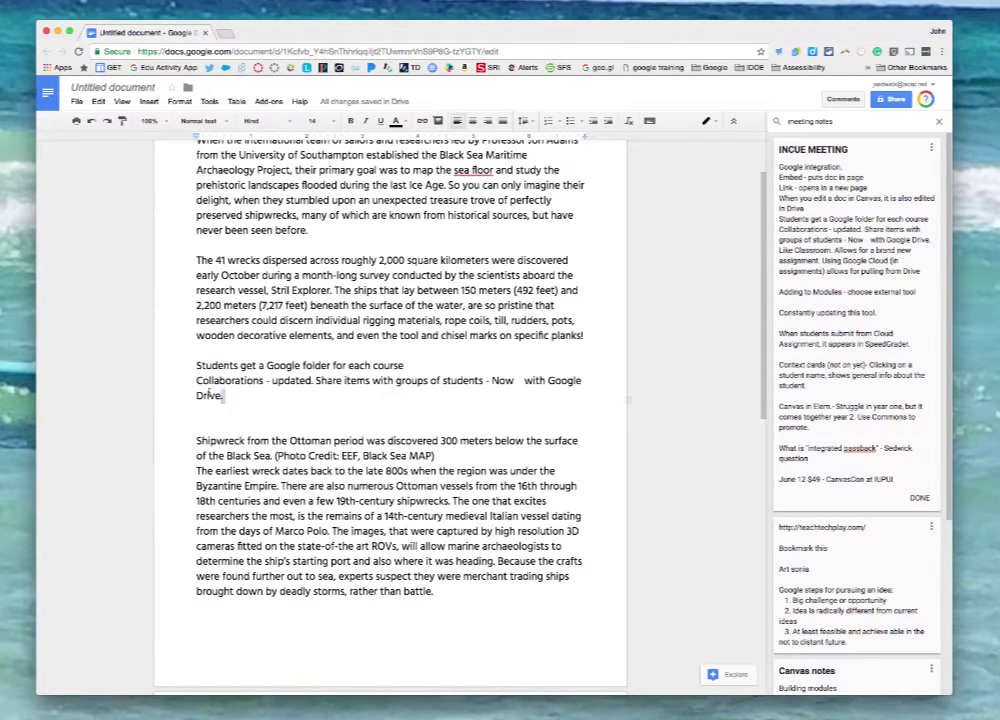
{"action": "left_click_drag", "start_coordinate": [224, 396], "coordinate": [188, 367]}
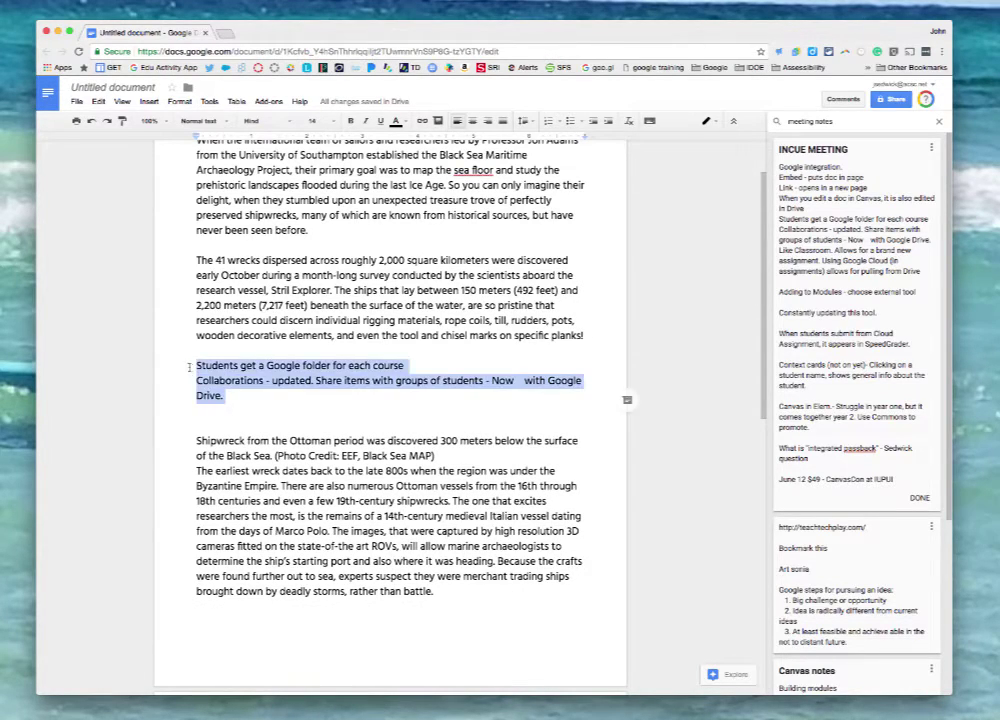
{"action": "left_click", "coordinate": [91, 121]}
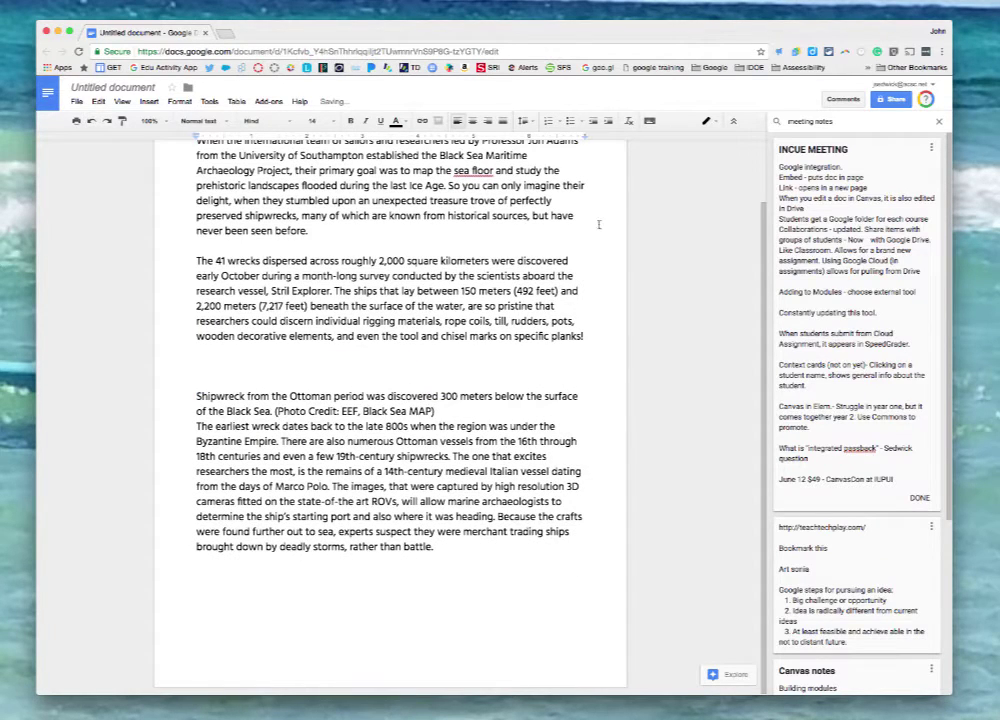
{"action": "left_click_drag", "start_coordinate": [849, 121], "coordinate": [776, 120]}
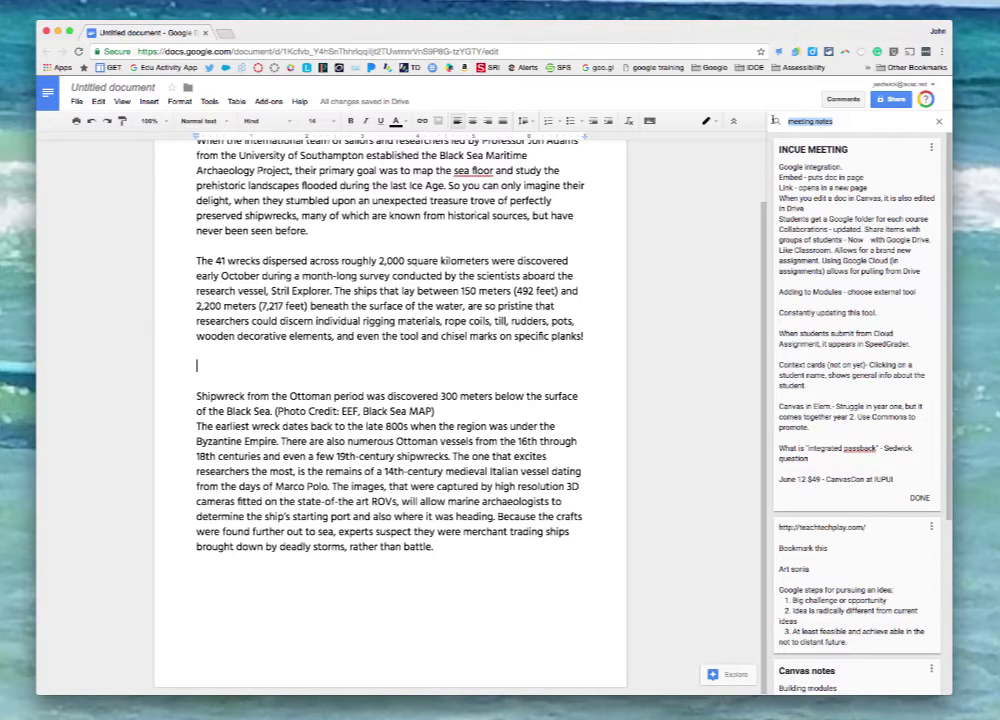
Find the 'web article' Keep note and copy its selectedreads.com PDF link.
{"action": "type", "text": "web a"}
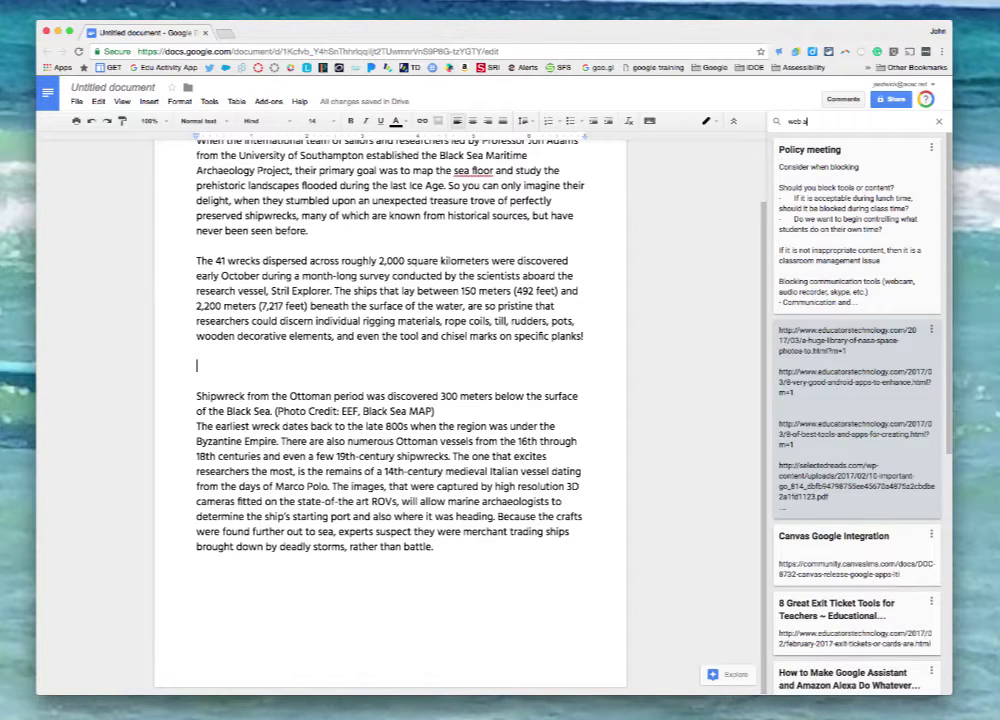
{"action": "type", "text": "rticle"}
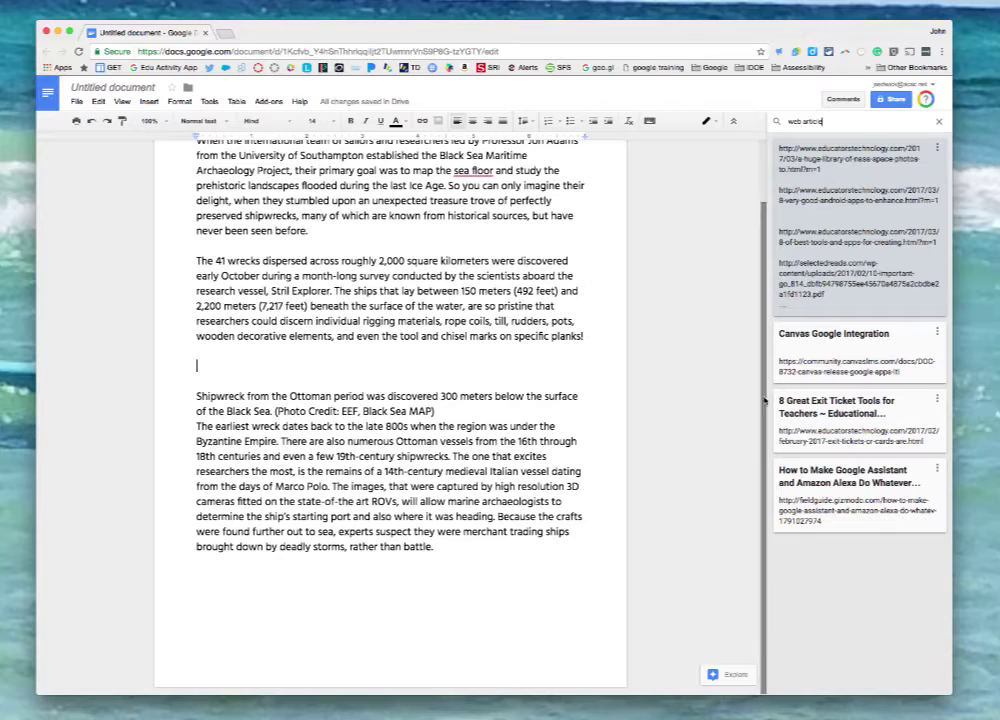
{"action": "left_click", "coordinate": [830, 300]}
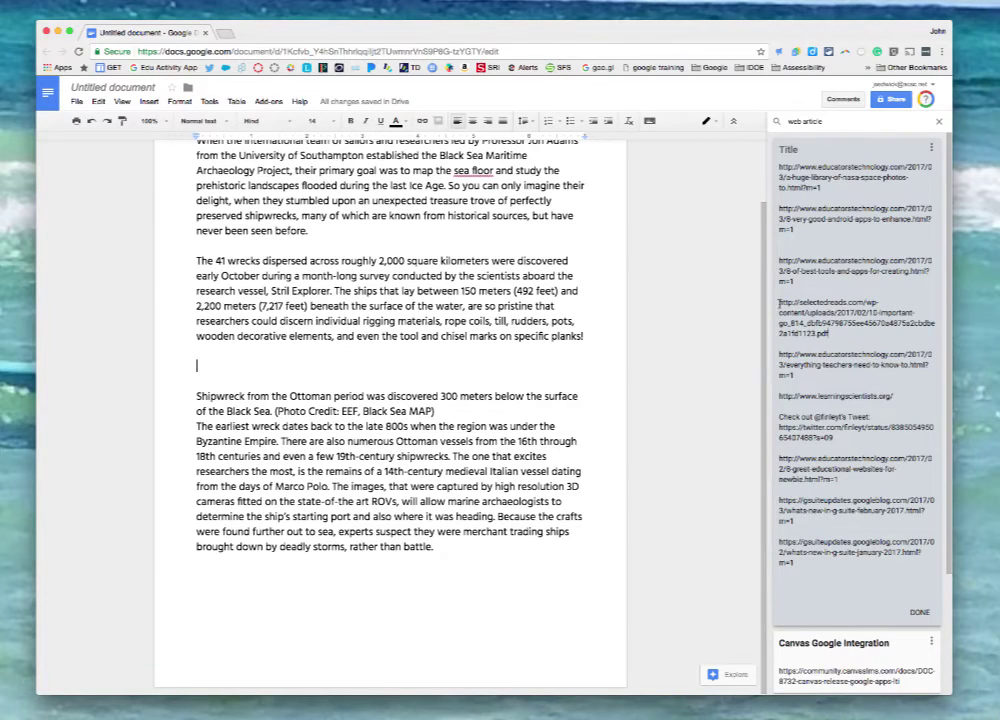
{"action": "left_click_drag", "start_coordinate": [779, 301], "coordinate": [828, 334]}
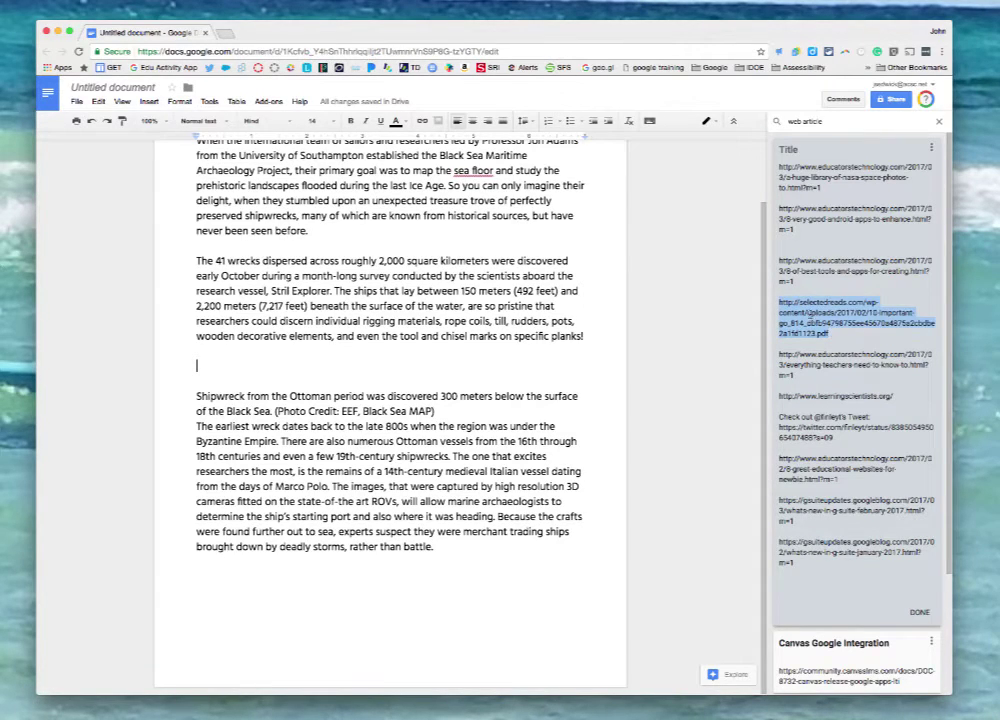
{"action": "right_click", "coordinate": [815, 325]}
{"action": "left_click", "coordinate": [835, 379]}
Paste the selectedreads link on the empty article line as a live link.
{"action": "left_click", "coordinate": [199, 366]}
{"action": "right_click", "coordinate": [203, 368]}
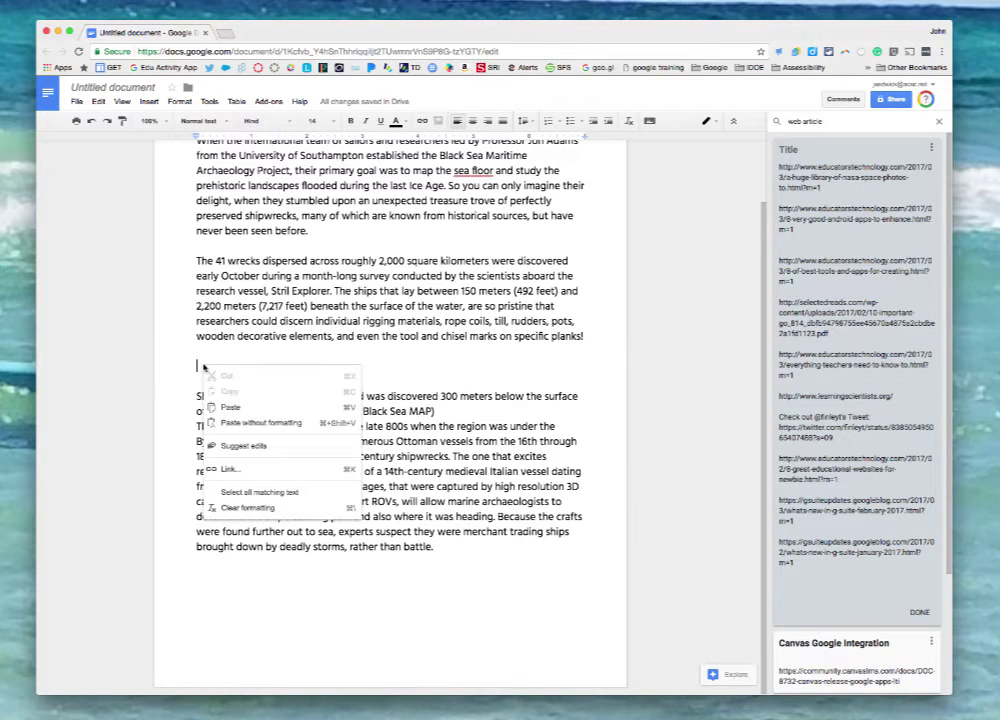
{"action": "key", "text": "super+v"}
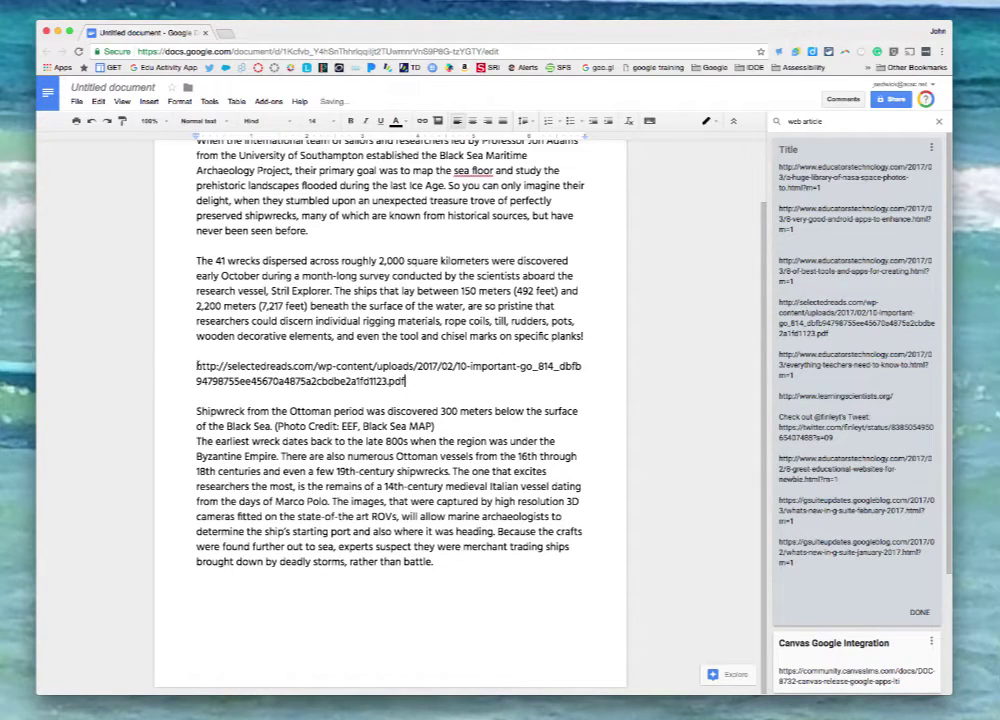
{"action": "key", "text": "Return"}
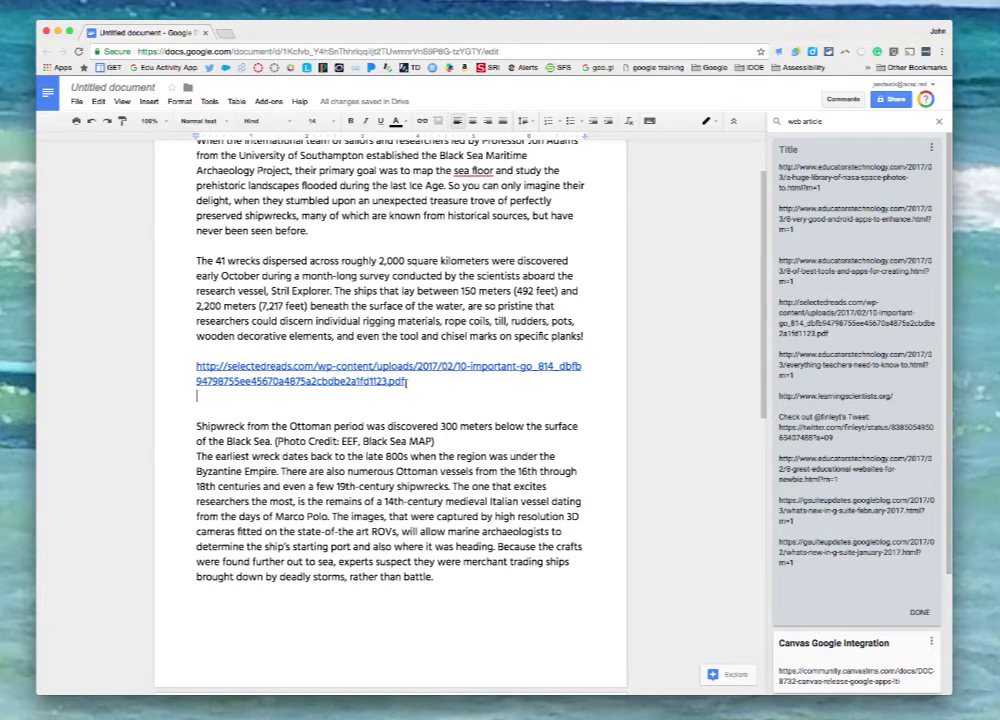
Close the links note and start a comment on the words 'were discovered'.
{"action": "left_click", "coordinate": [918, 613]}
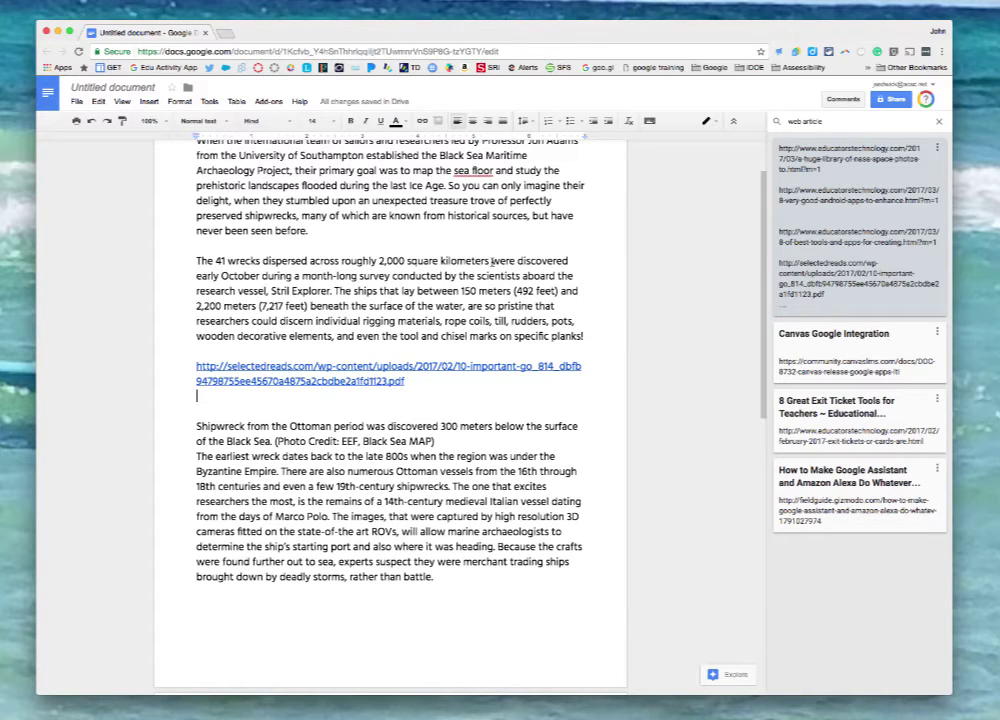
{"action": "left_click_drag", "start_coordinate": [491, 261], "coordinate": [568, 261]}
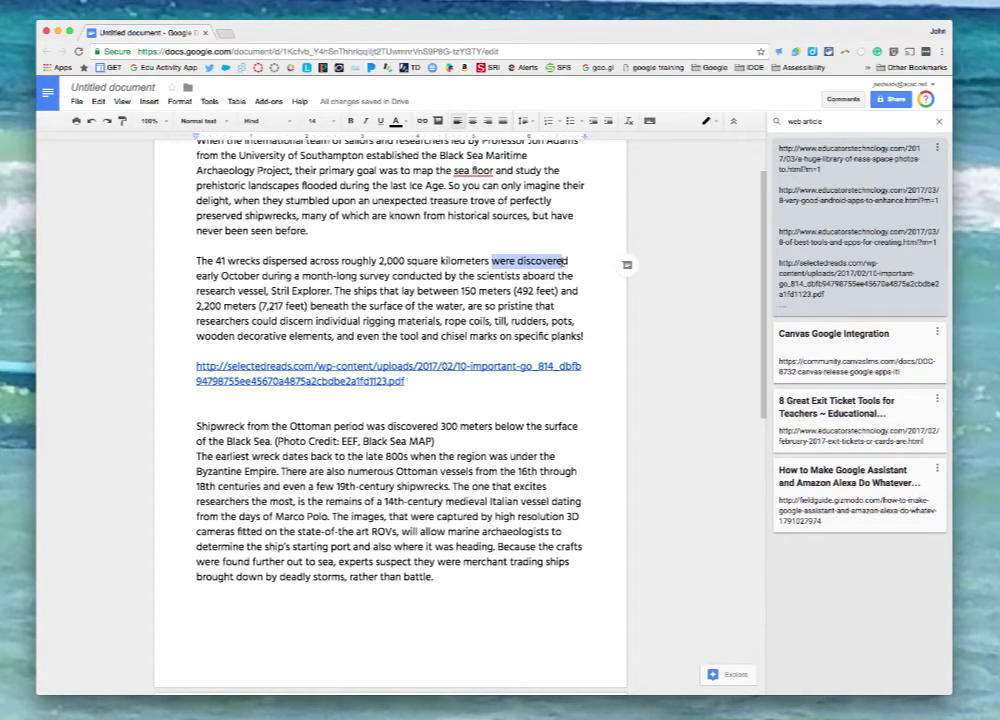
{"action": "left_click", "coordinate": [627, 268]}
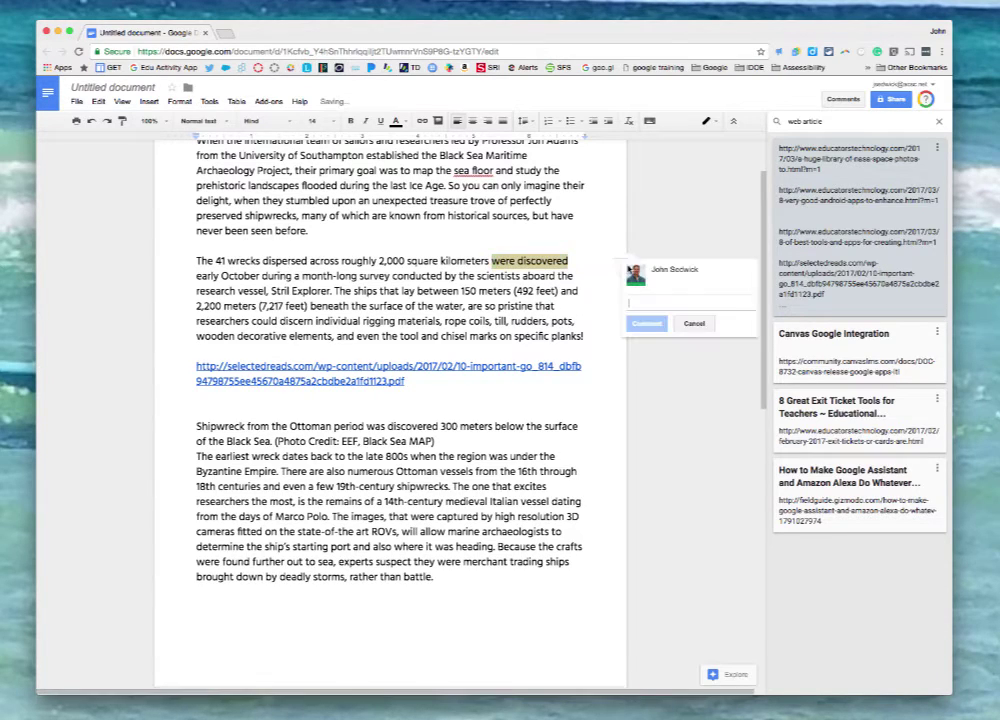
Copy the 8 Great Exit Ticket Tools note's URL and paste it into the comment.
{"action": "left_click", "coordinate": [781, 432]}
{"action": "triple_click", "coordinate": [862, 462]}
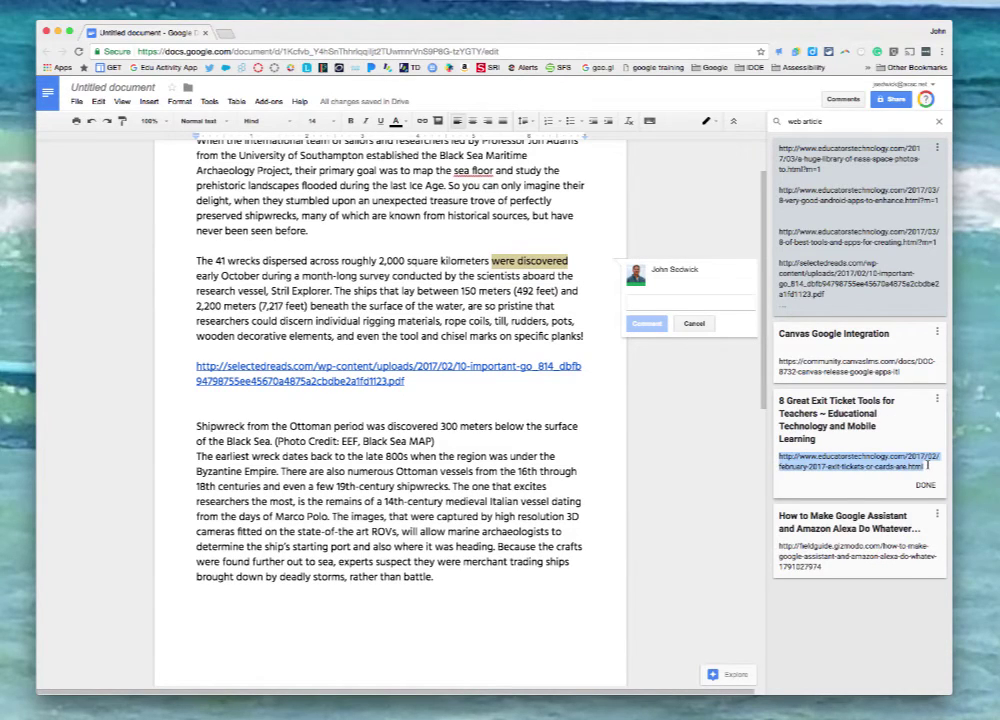
{"action": "right_click", "coordinate": [862, 462]}
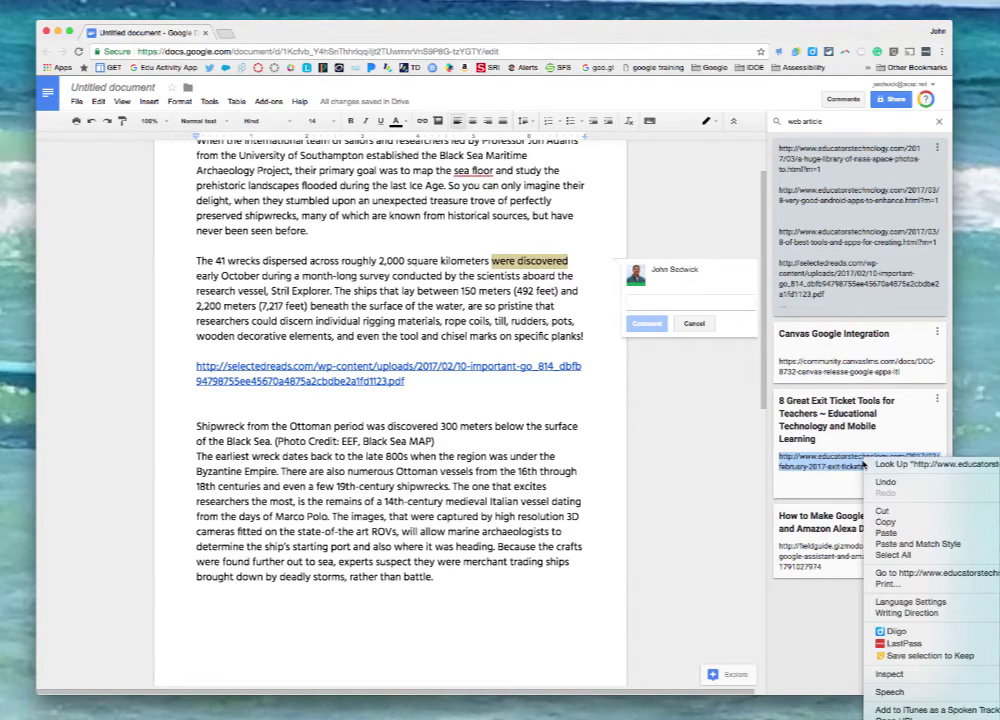
{"action": "left_click", "coordinate": [866, 521]}
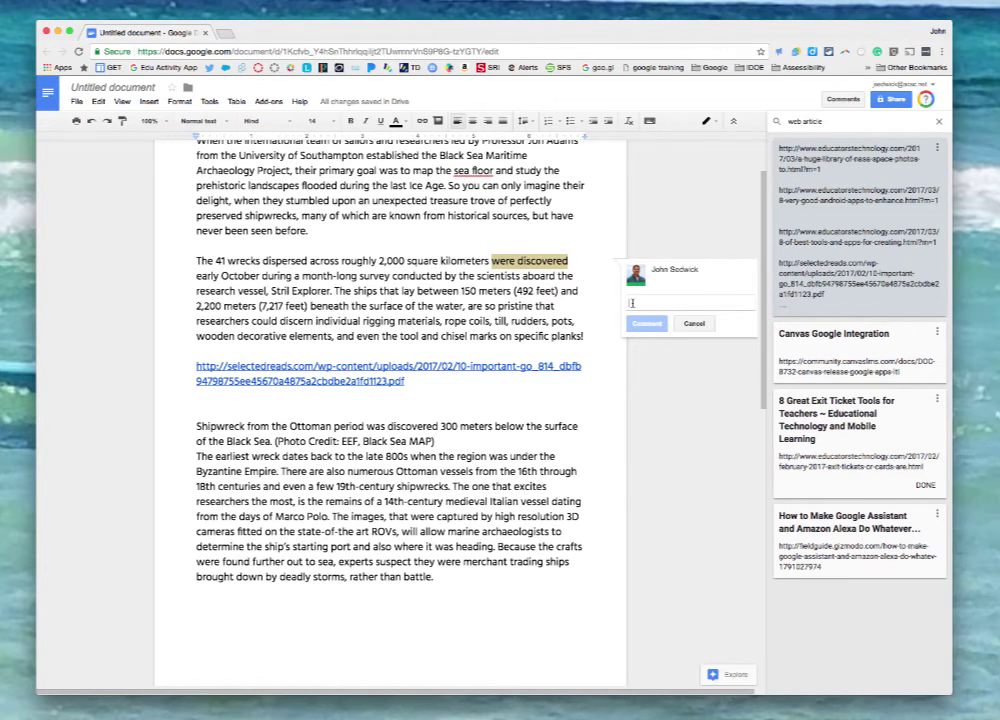
{"action": "right_click", "coordinate": [633, 309]}
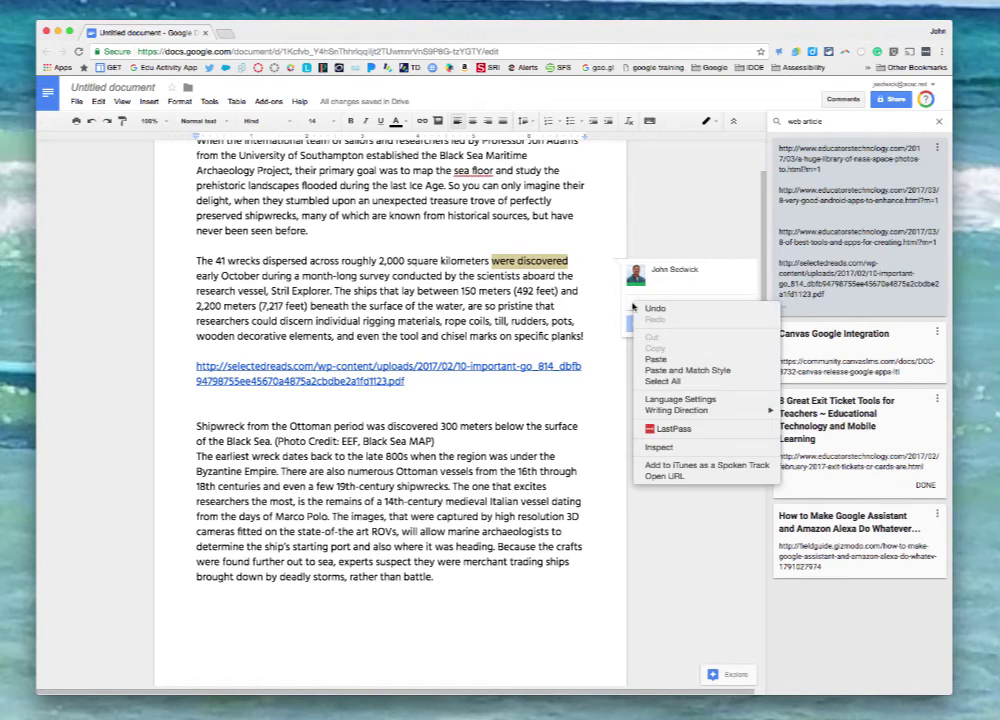
{"action": "left_click", "coordinate": [656, 359]}
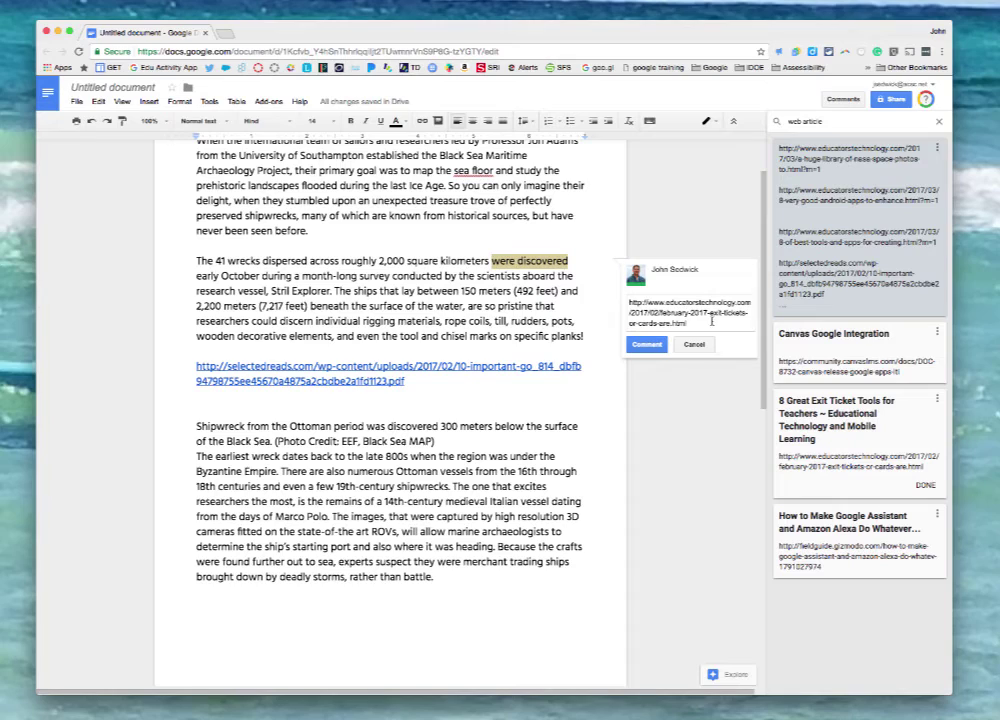